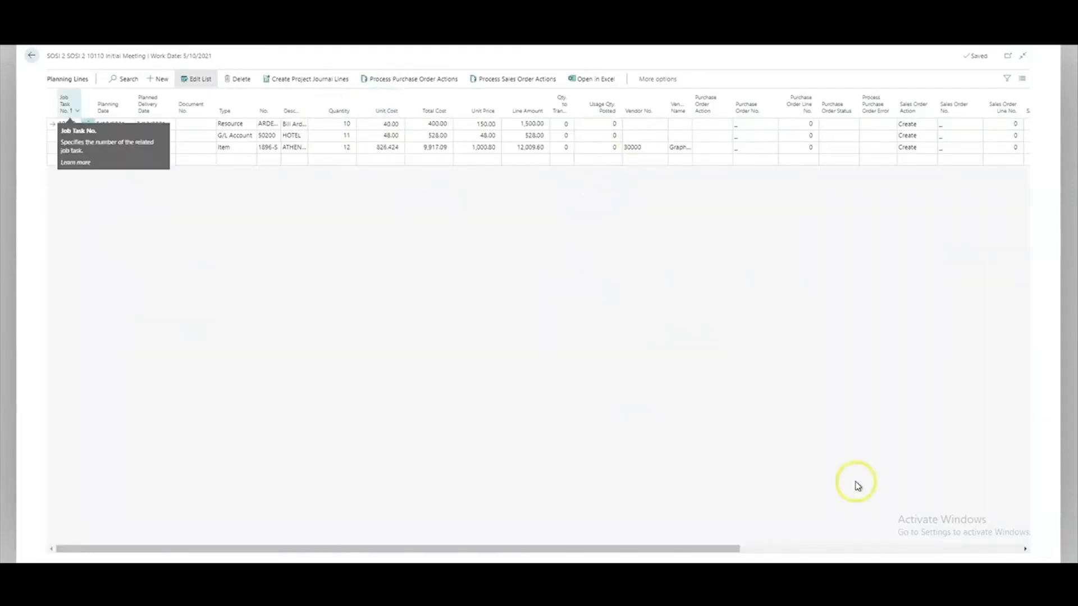
# - Process the Create sales order actions on the SOSI 2 planning lines, check the order columns, and return to the project list
pyautogui.click(825, 549)
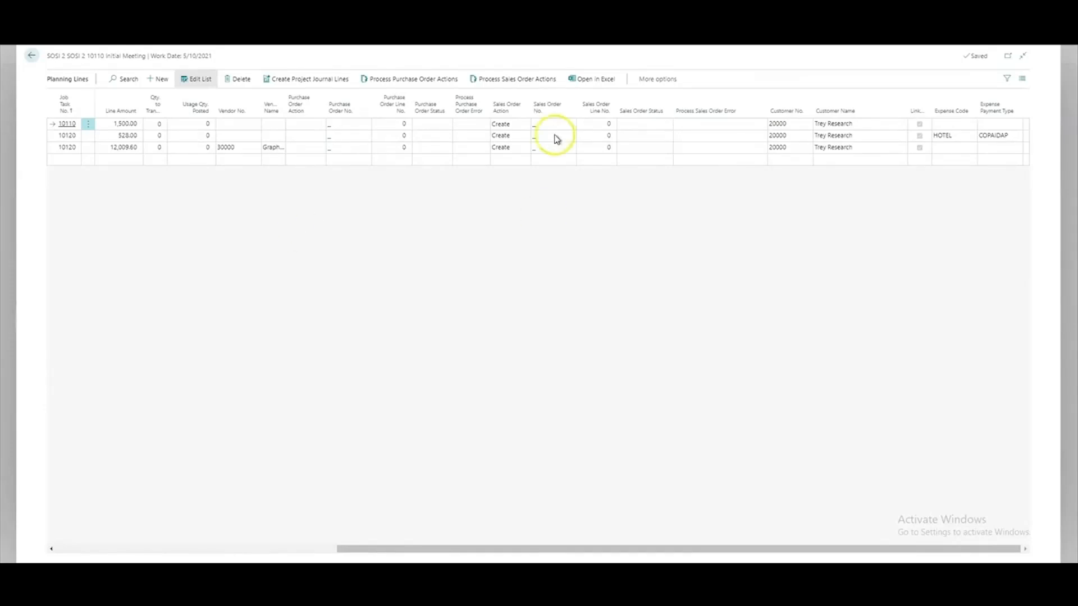
pyautogui.click(507, 125)
pyautogui.click(508, 128)
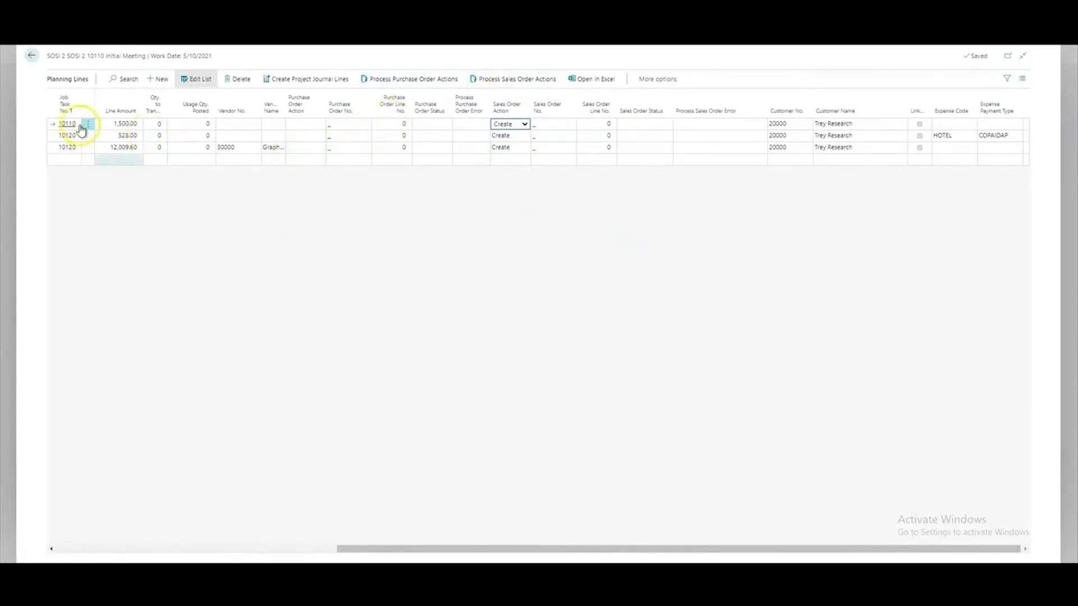
pyautogui.moveTo(835, 554); pyautogui.dragTo(375, 550)
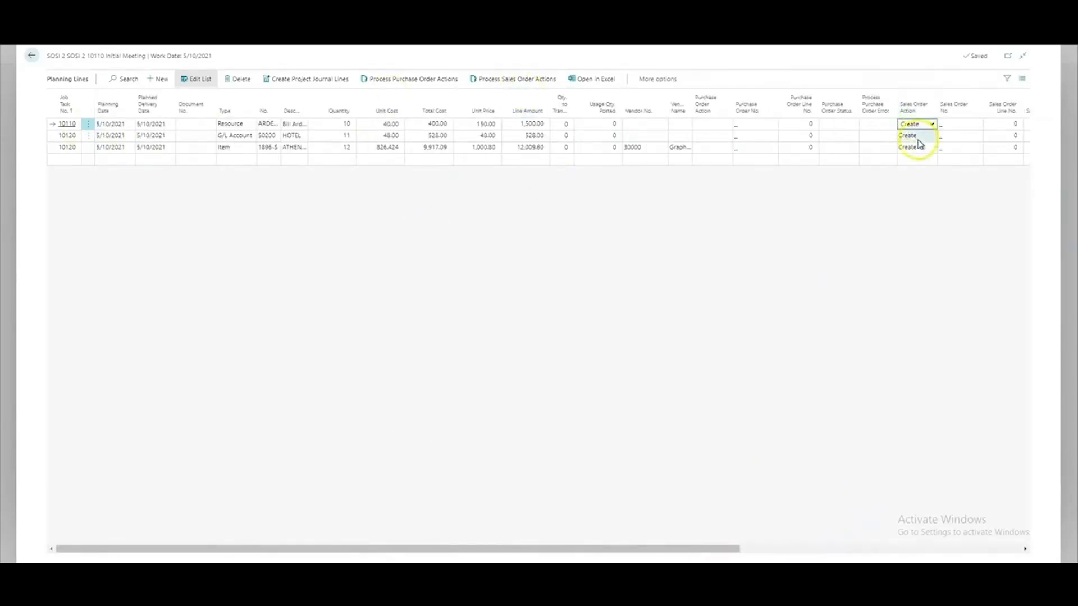
pyautogui.click(517, 79)
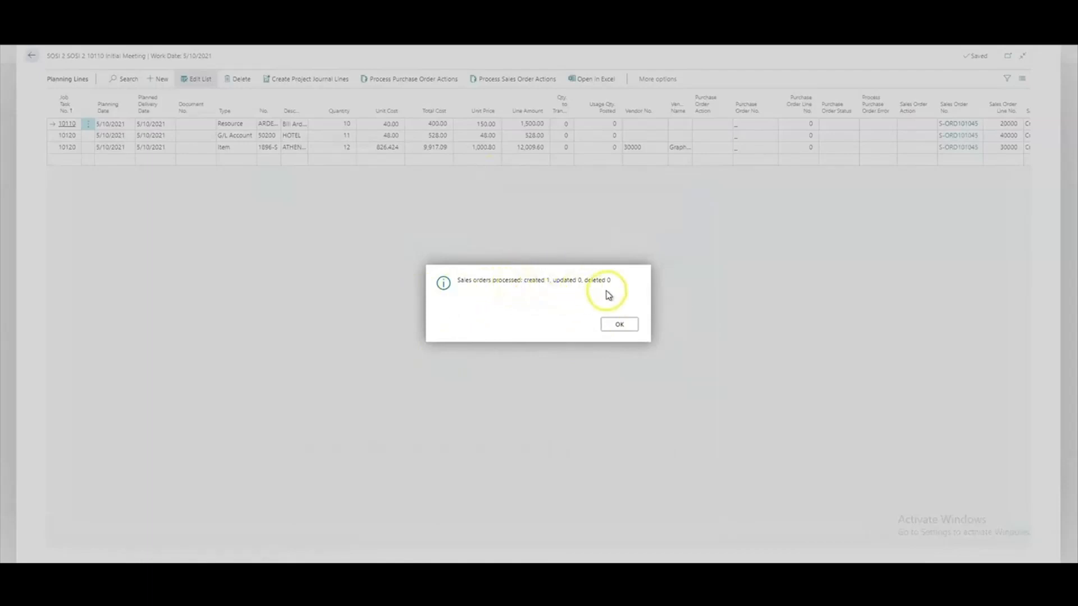
pyautogui.click(619, 326)
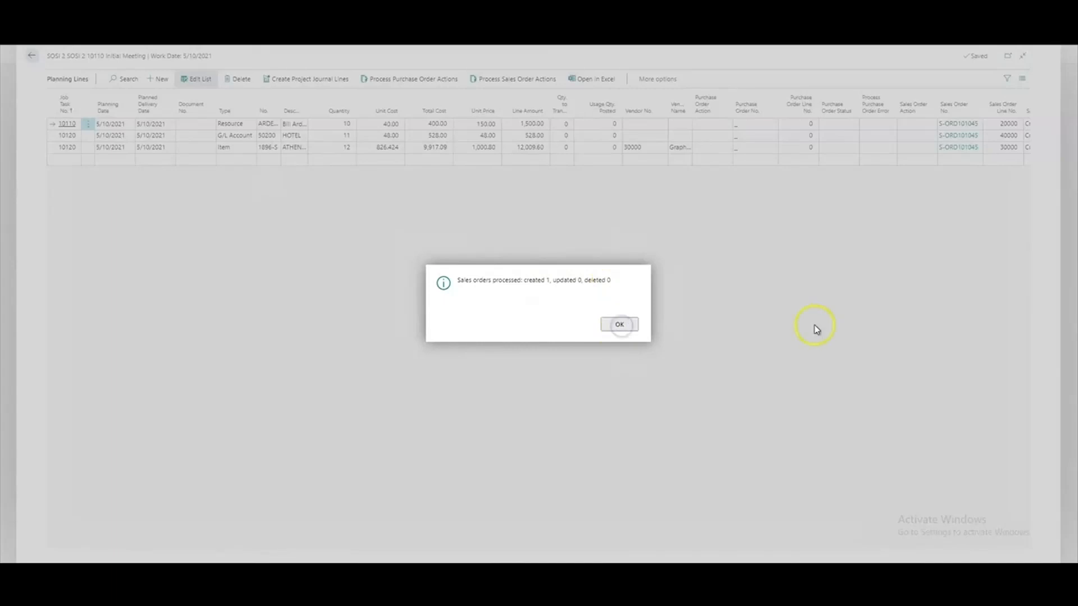
pyautogui.moveTo(715, 548); pyautogui.dragTo(1011, 549)
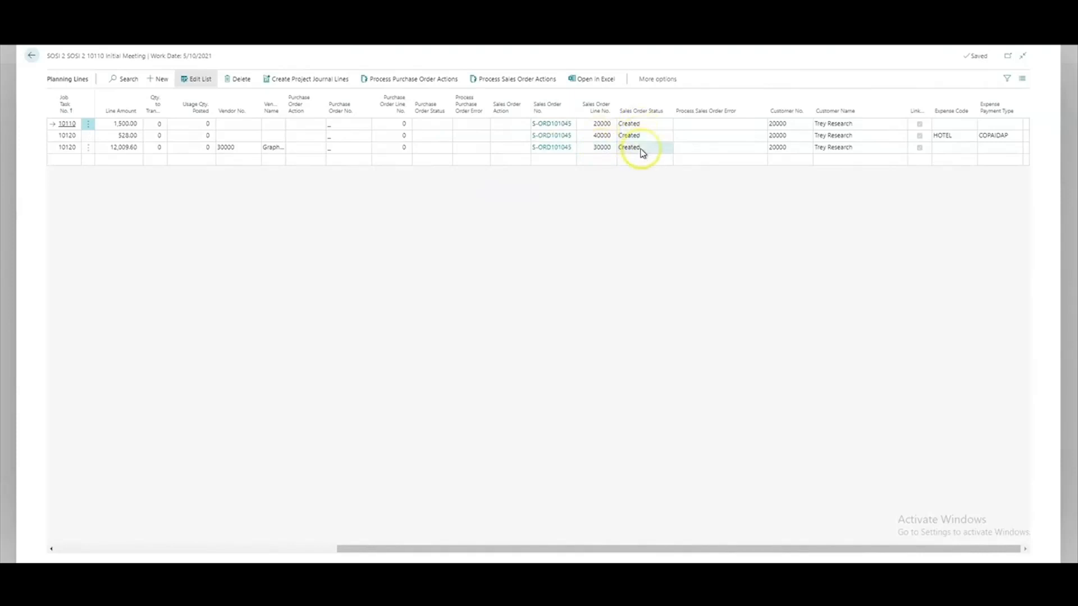
pyautogui.hscroll(-10, 643, 153)
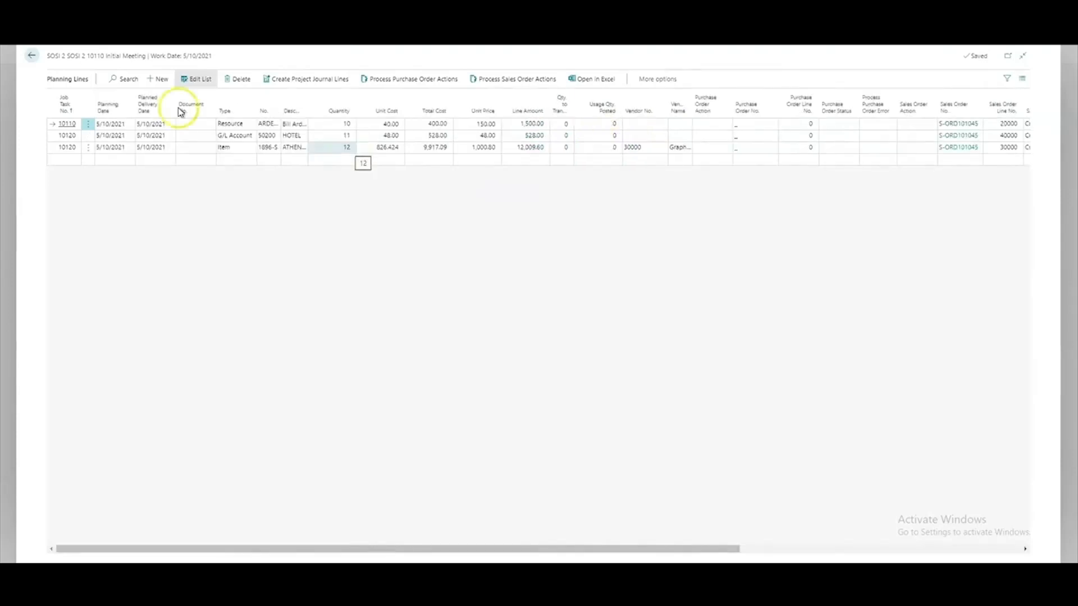
pyautogui.click(32, 57)
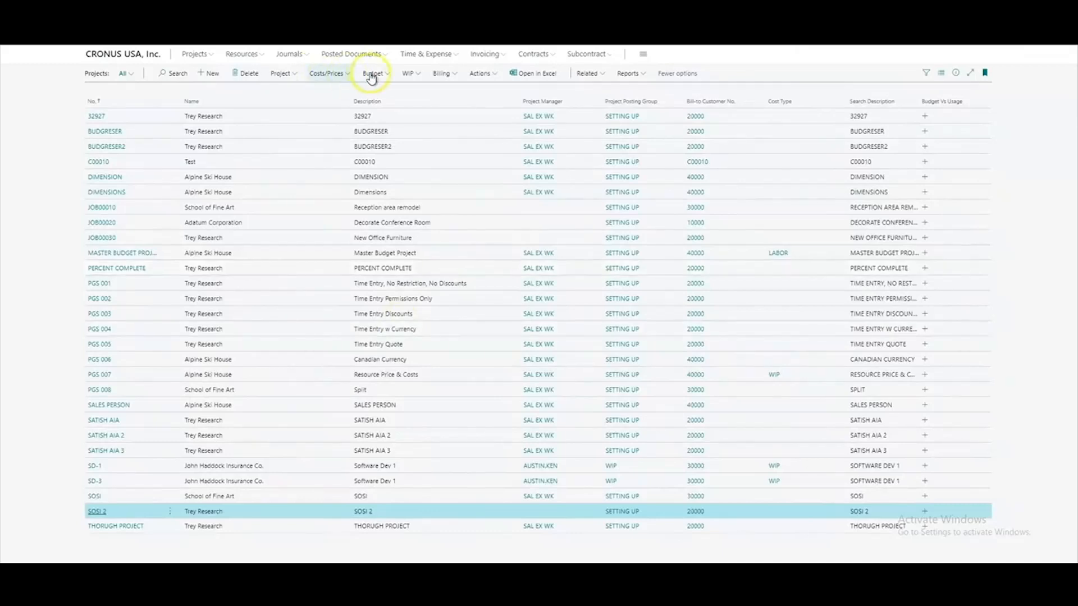
# - In the SOSI 2 budget matrix, filter by the first resource and set its May 2021 quantity for Initial Meeting to 20
pyautogui.click(372, 74)
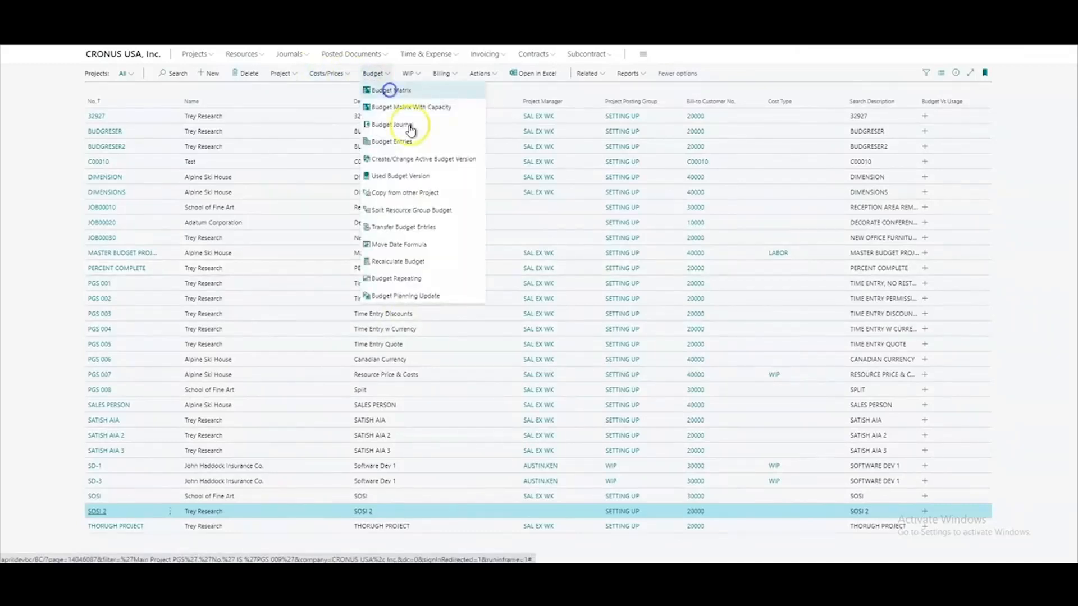
pyautogui.click(391, 91)
pyautogui.click(352, 178)
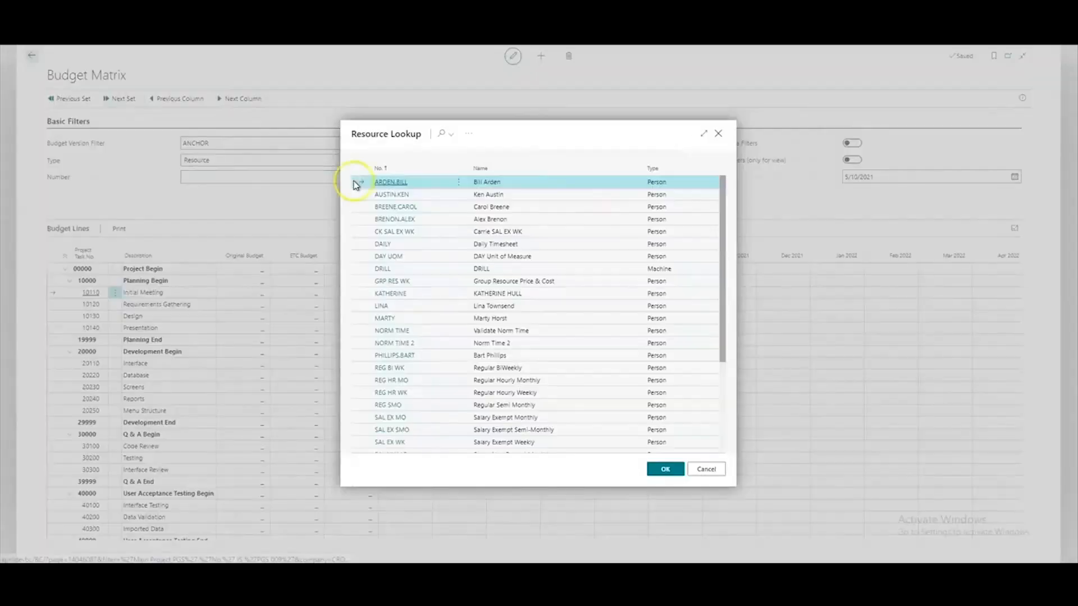
pyautogui.click(391, 182)
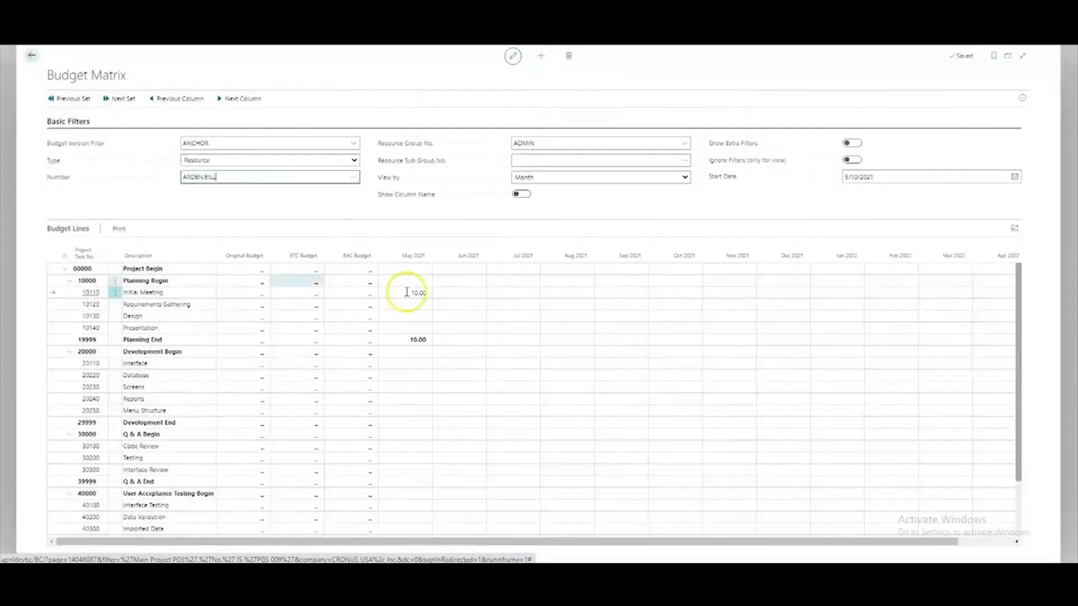
pyautogui.click(407, 292)
pyautogui.write('20')
pyautogui.press('Tab')
# - Filter the budget matrix by expense quantity for HOTEL and set May 2021 for Requirements Gathering to 21
pyautogui.click(355, 161)
pyautogui.click(221, 181)
pyautogui.click(222, 176)
pyautogui.write('hotel')
pyautogui.click(397, 305)
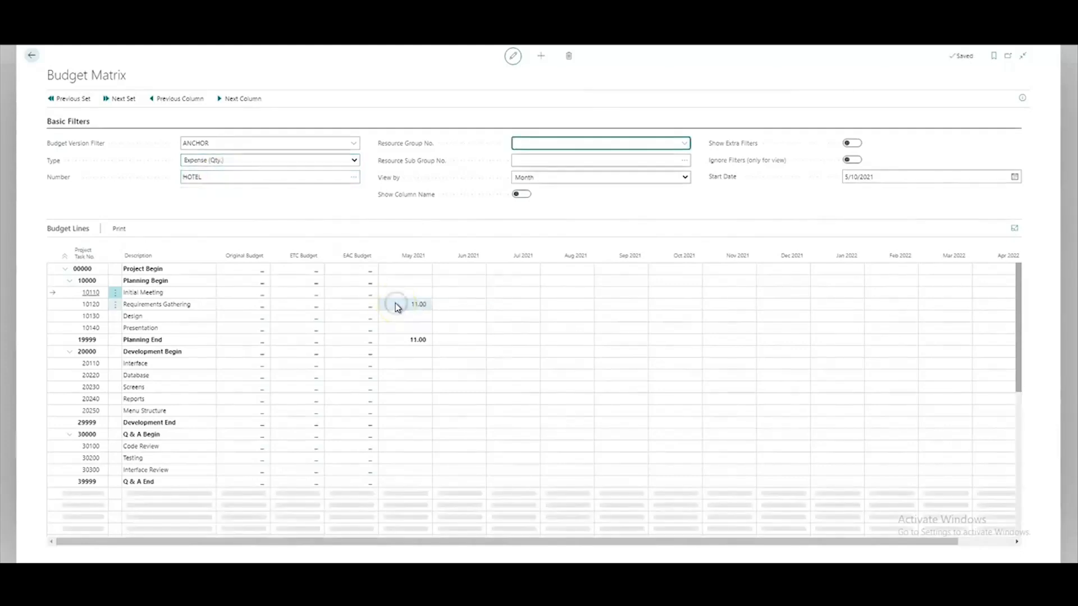
pyautogui.write('21')
pyautogui.press('Tab')
# - Filter the budget matrix by item 1896-S, set May 2021 for Requirements Gathering to 22, and return to the project list
pyautogui.click(355, 160)
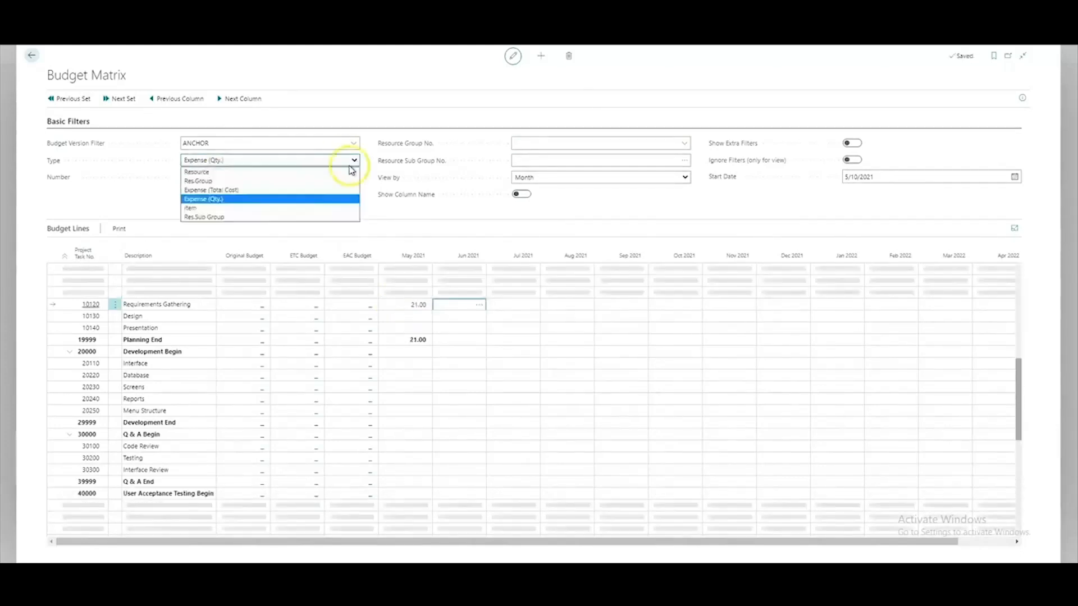
pyautogui.click(231, 205)
pyautogui.write('896-S')
pyautogui.press('Tab')
pyautogui.click(391, 306)
pyautogui.write('22')
pyautogui.press('Tab')
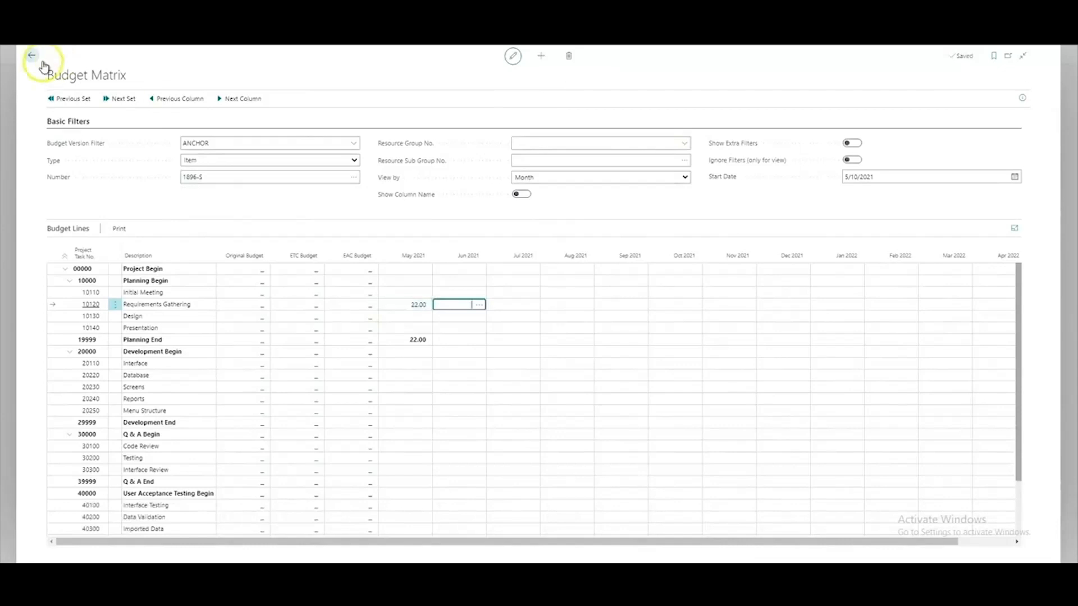
pyautogui.click(32, 57)
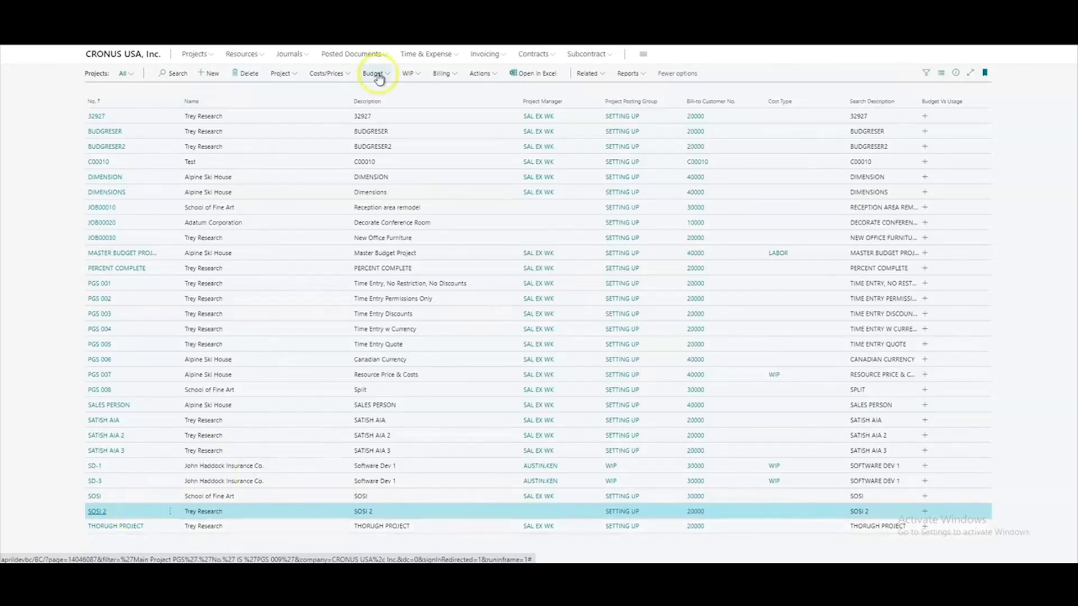
# - Run the budget planning update for SOSI 2, copying and updating its project planning lines, and close the update
pyautogui.click(374, 73)
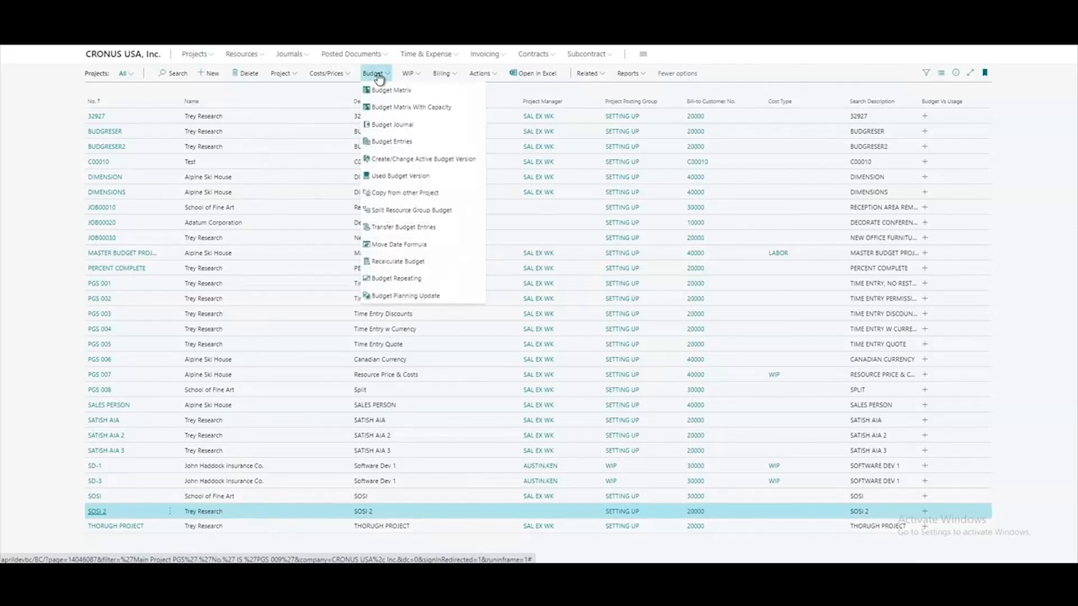
pyautogui.click(414, 297)
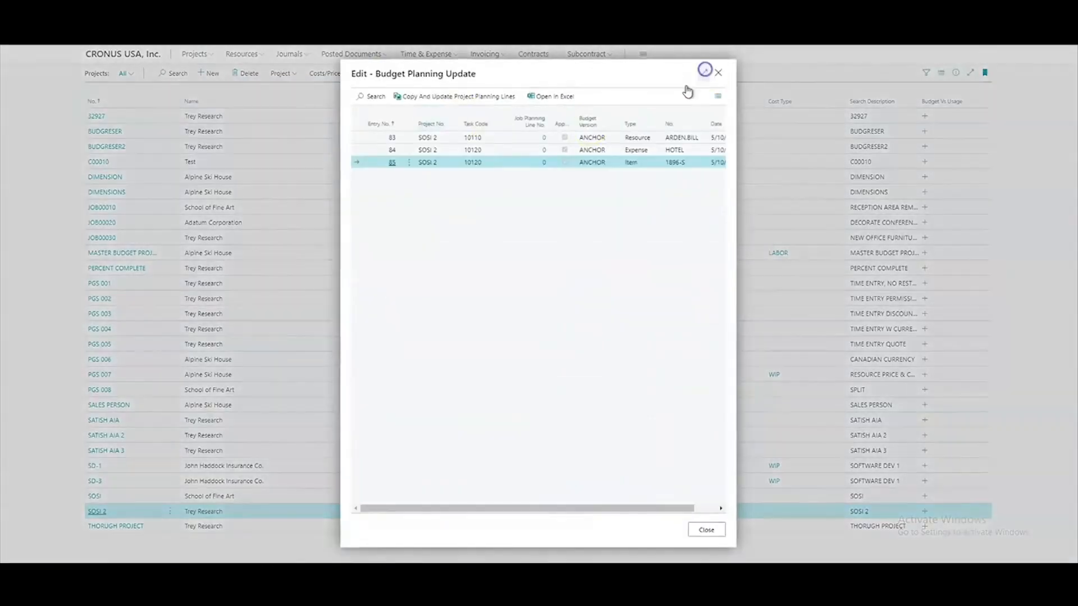
pyautogui.click(704, 73)
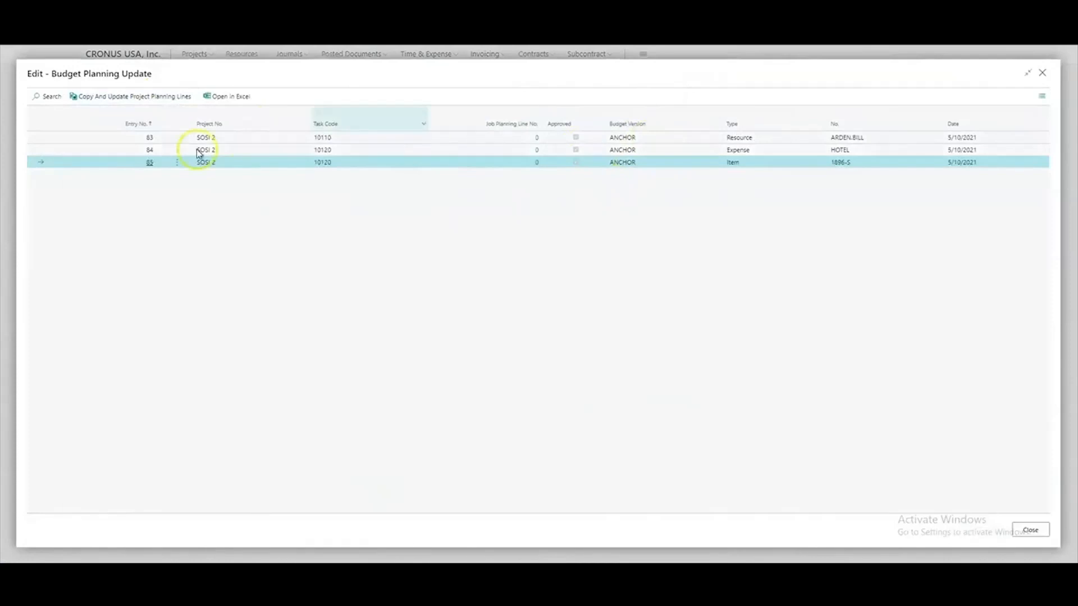
pyautogui.click(127, 97)
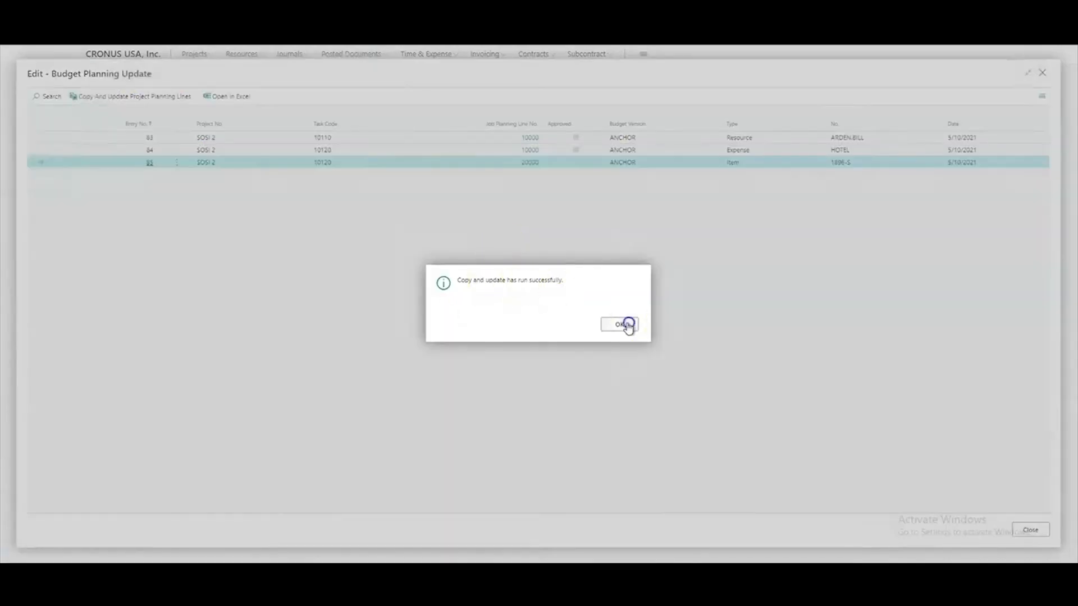
pyautogui.click(621, 325)
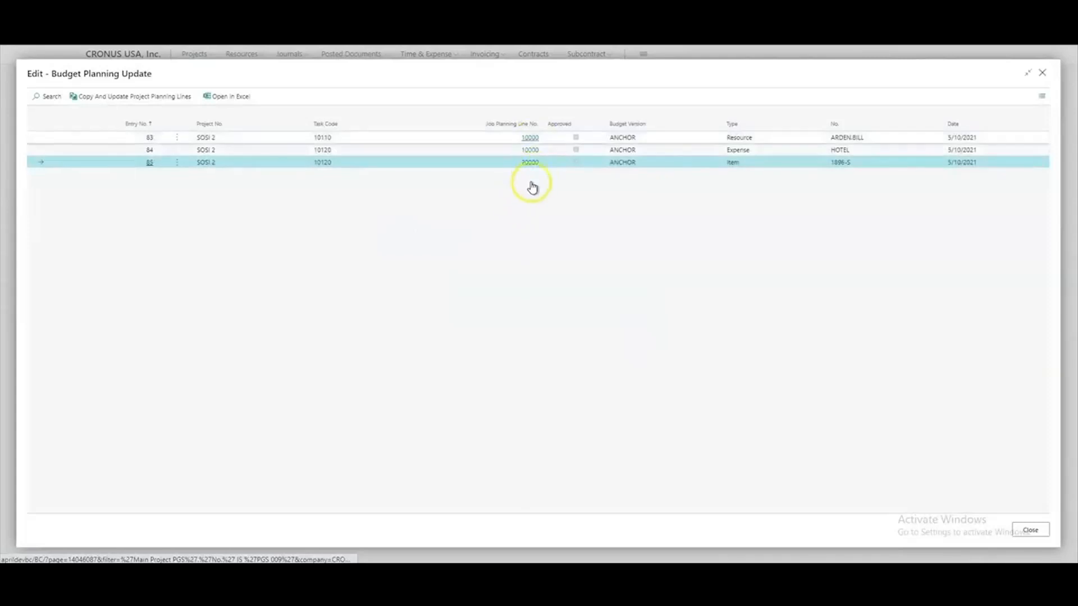
pyautogui.press('Escape')
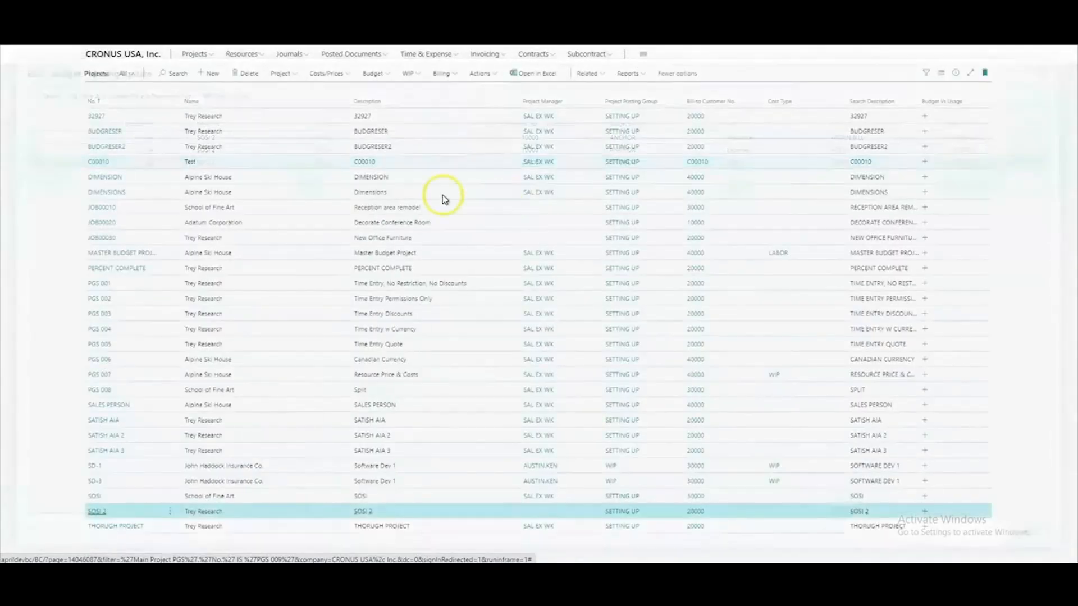
# - Open the SOSI 2 planning lines and process their Update sales order actions
pyautogui.click(598, 75)
pyautogui.click(480, 276)
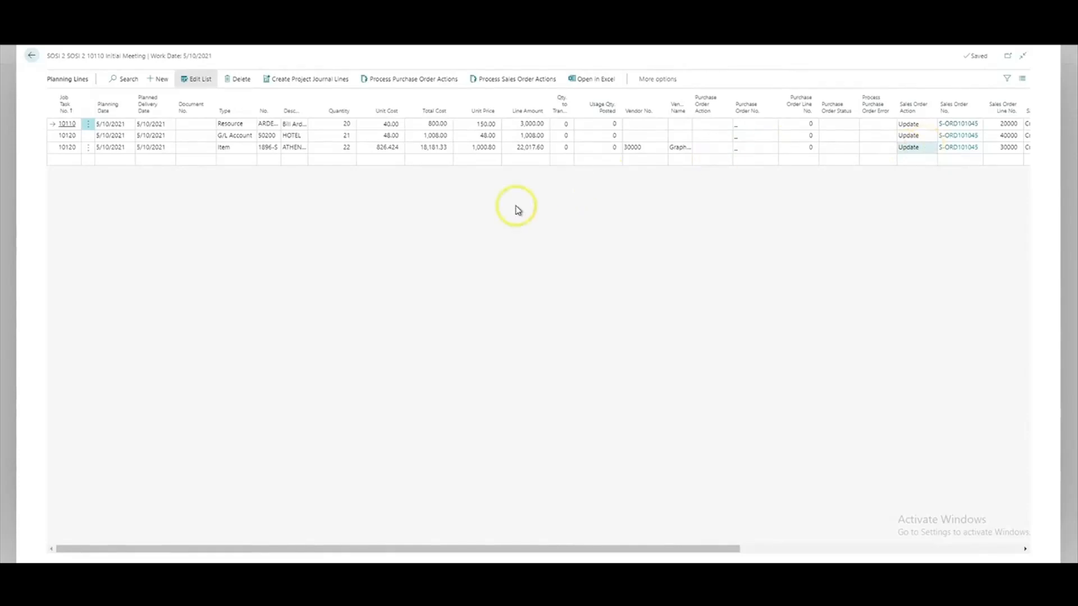
pyautogui.click(523, 85)
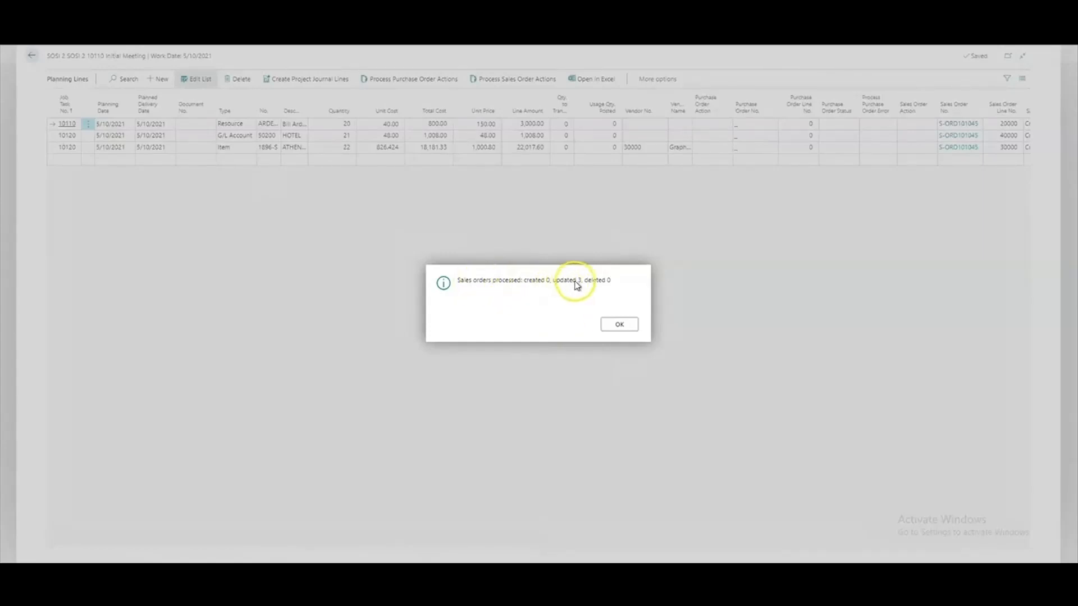
pyautogui.click(619, 324)
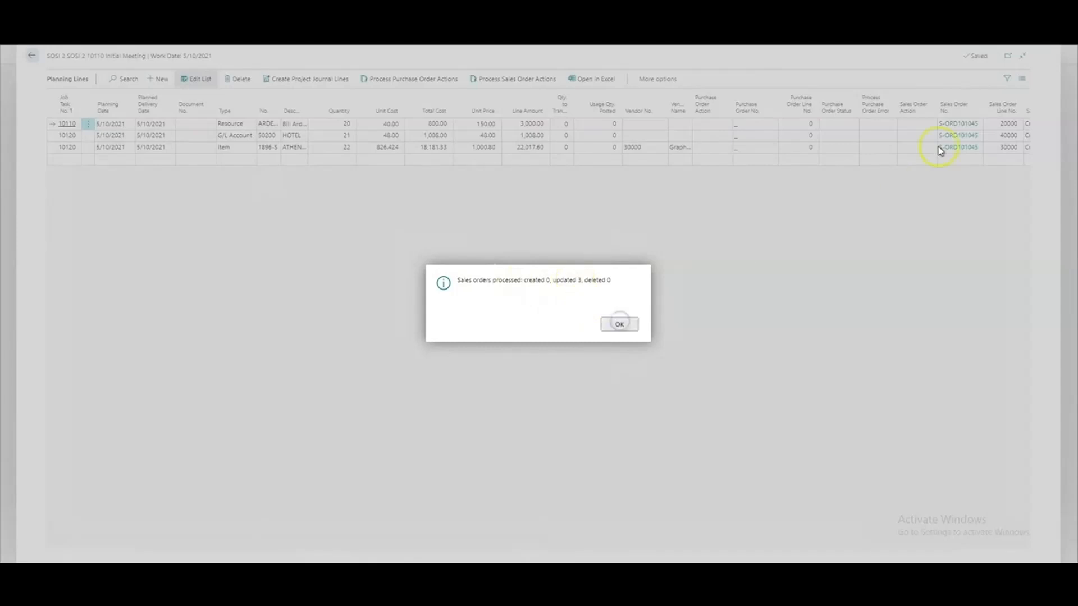
# - Open the linked sales order, examine its line quantities, expense code and shipment details, and close it
pyautogui.click(957, 126)
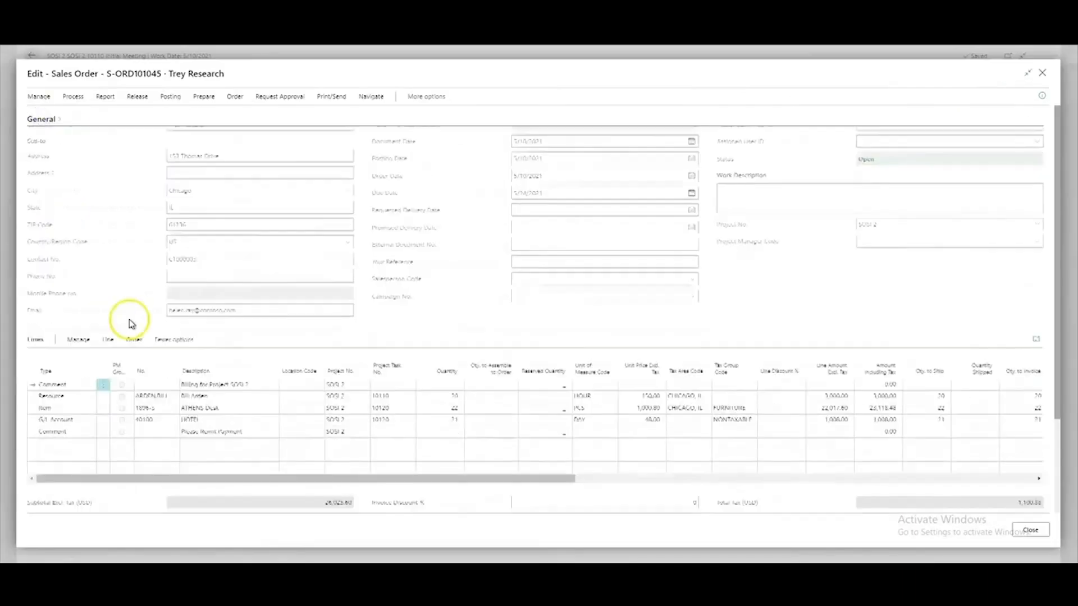
pyautogui.click(463, 207)
pyautogui.click(456, 230)
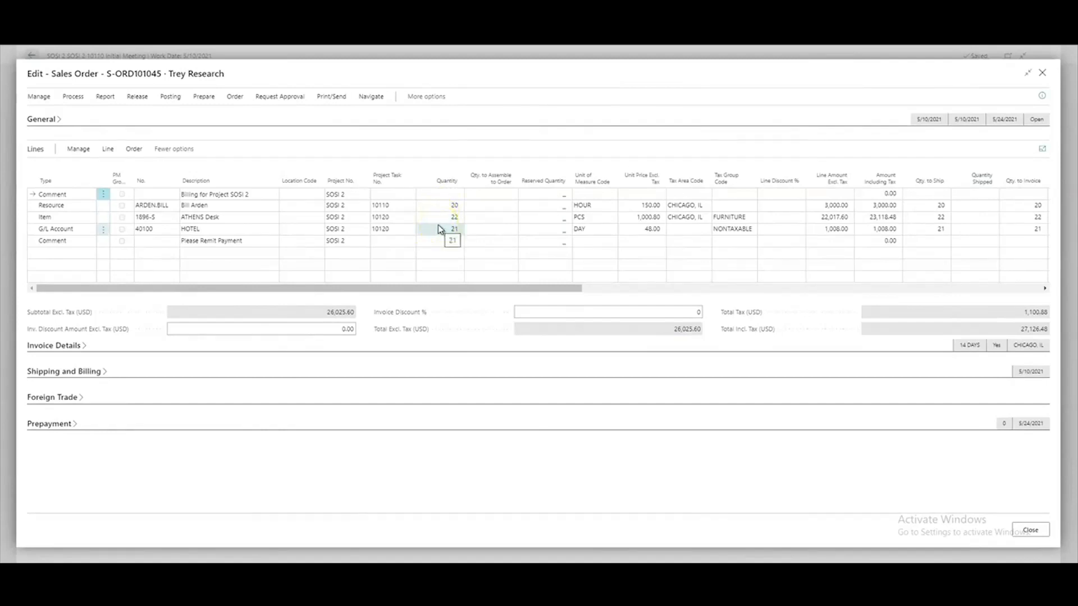
pyautogui.click(387, 309)
pyautogui.moveTo(769, 288); pyautogui.dragTo(1022, 276)
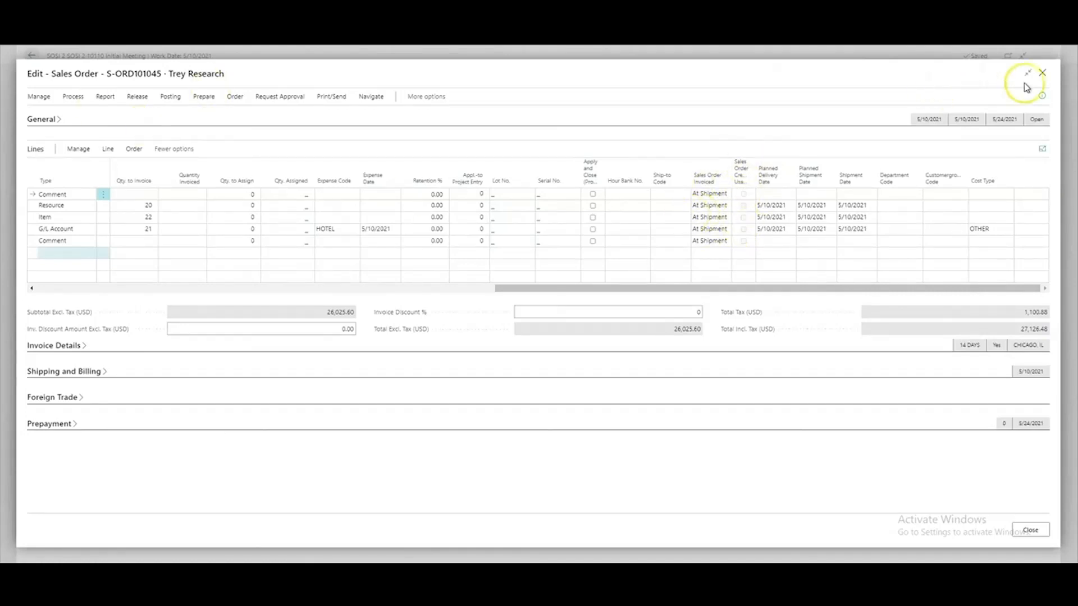
pyautogui.click(1044, 73)
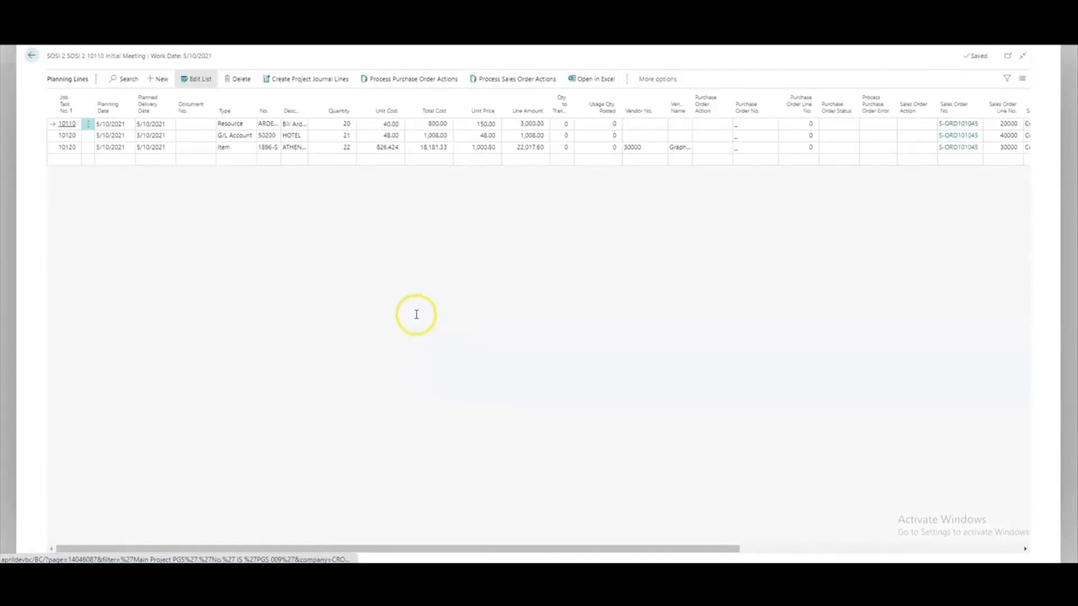
# - Set the sales order action to Delete on all three planning lines and process the sales order actions
pyautogui.click(914, 125)
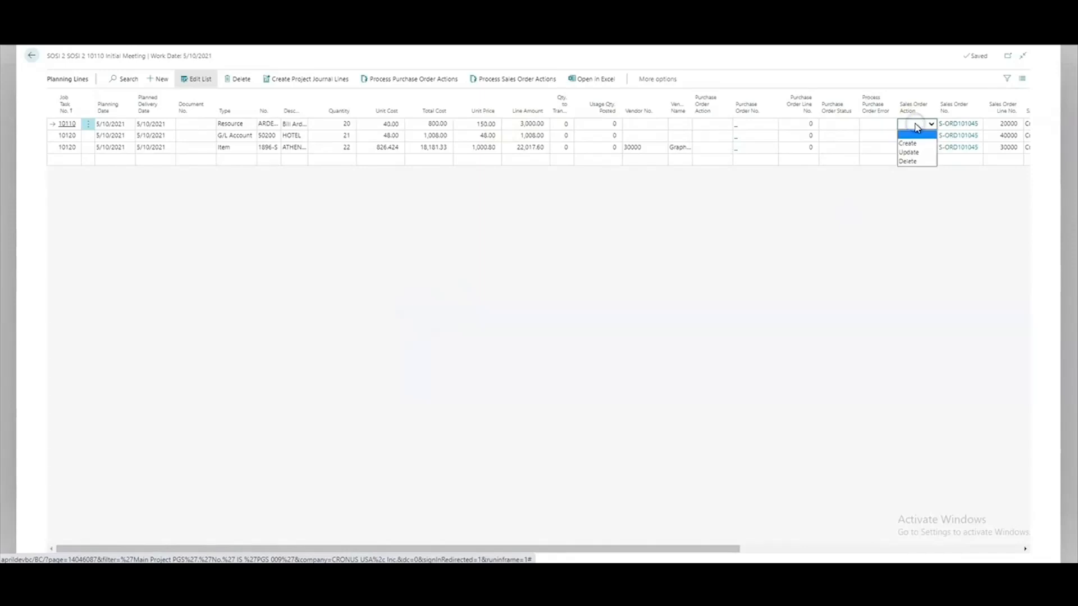
pyautogui.click(911, 161)
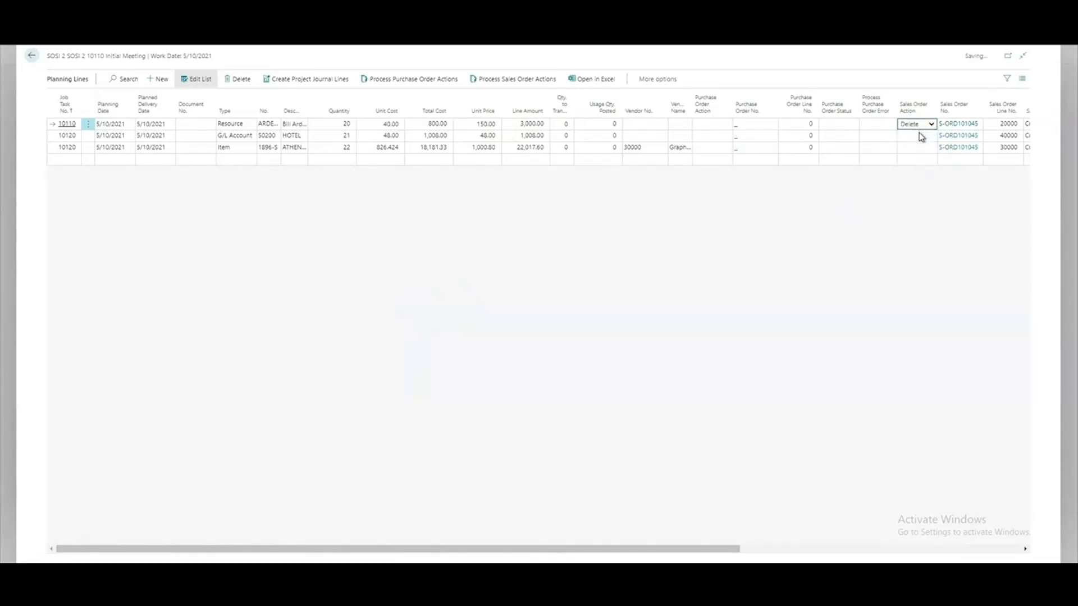
pyautogui.click(919, 135)
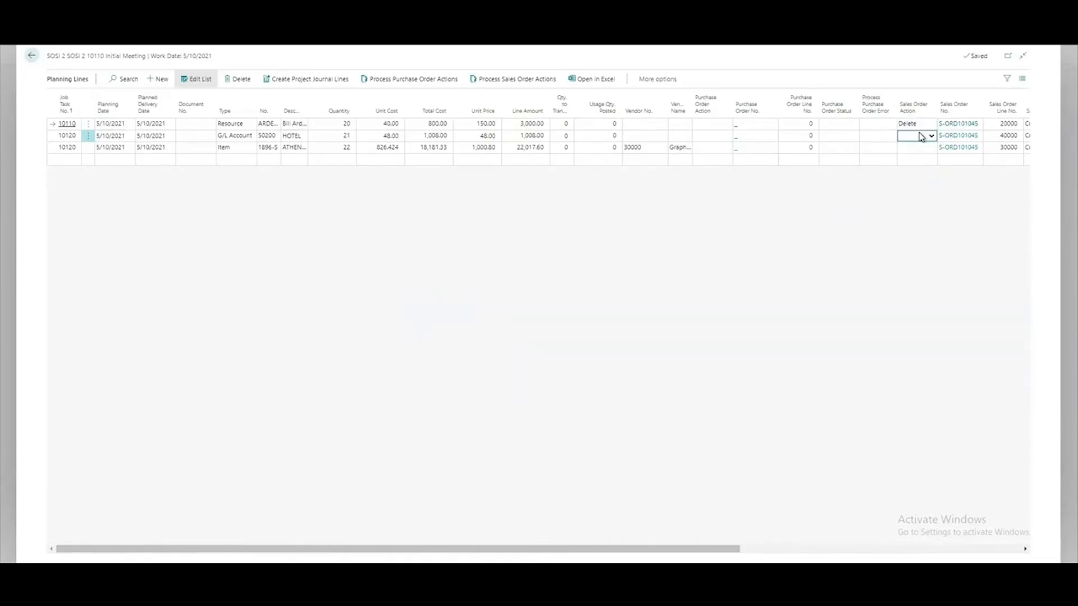
pyautogui.click(919, 137)
pyautogui.click(911, 173)
pyautogui.click(920, 148)
pyautogui.click(918, 148)
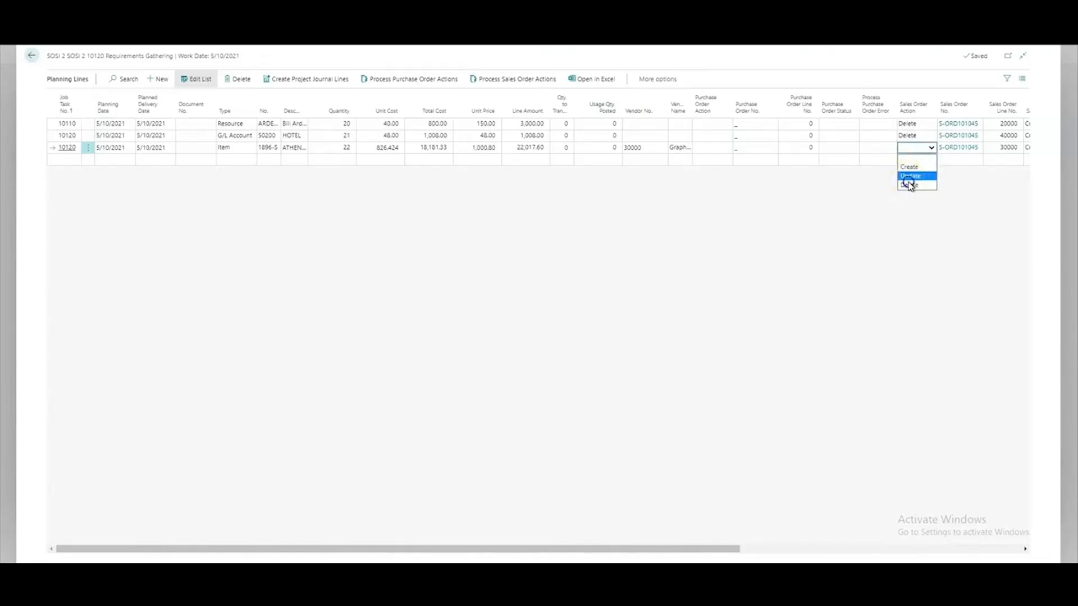
pyautogui.click(909, 185)
pyautogui.click(490, 83)
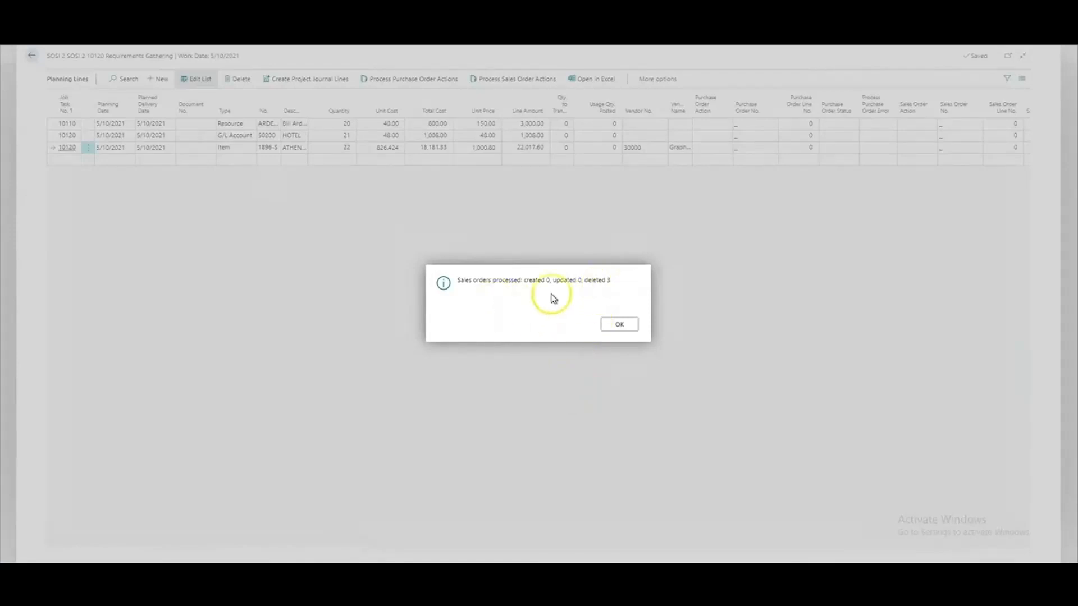
pyautogui.click(628, 329)
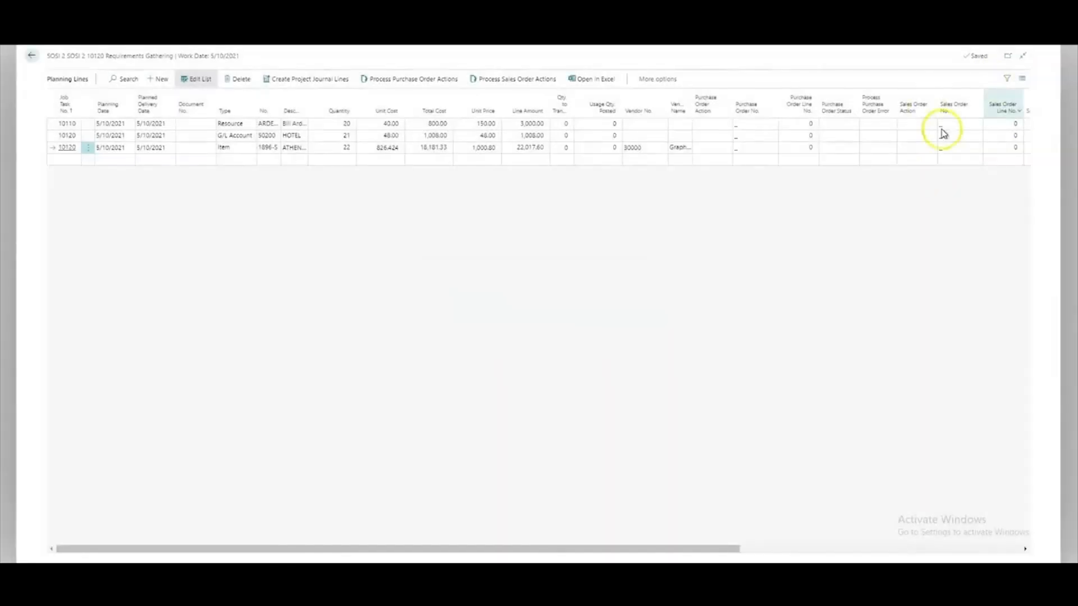